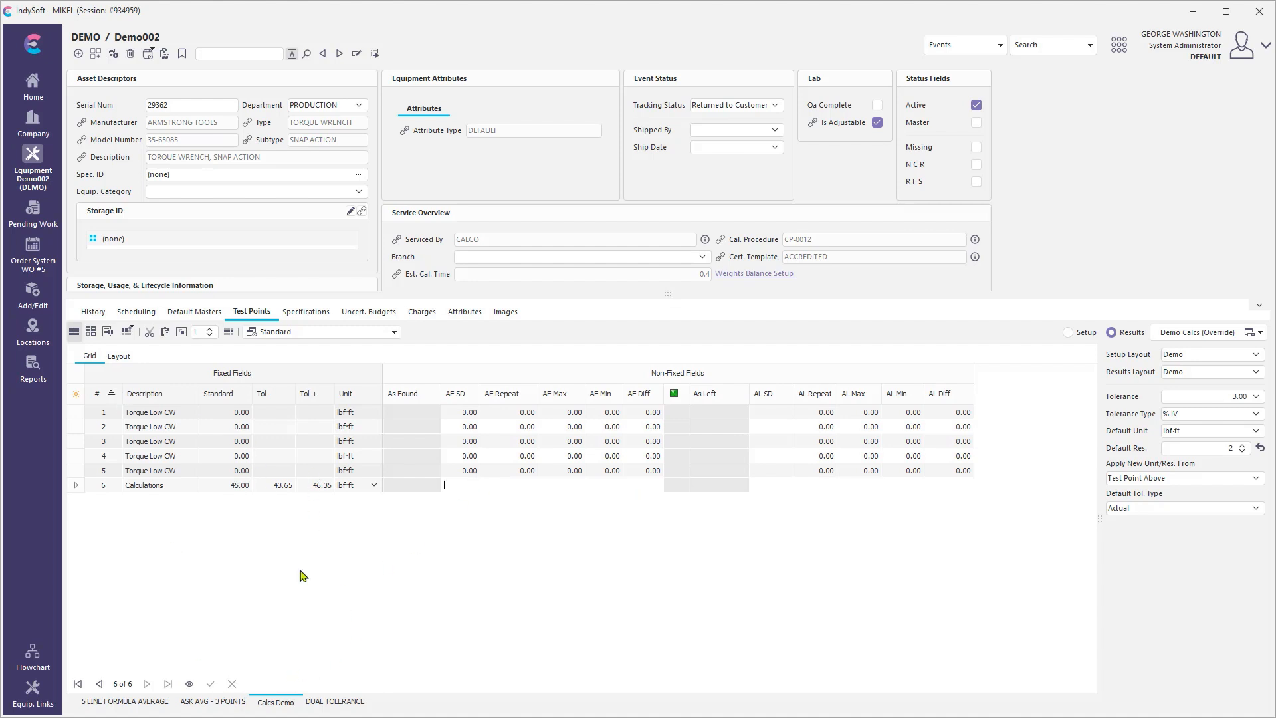
Open the Calculations test point's formula from the setup view and split it so each expression starts on its own line
left_click(1068, 332)
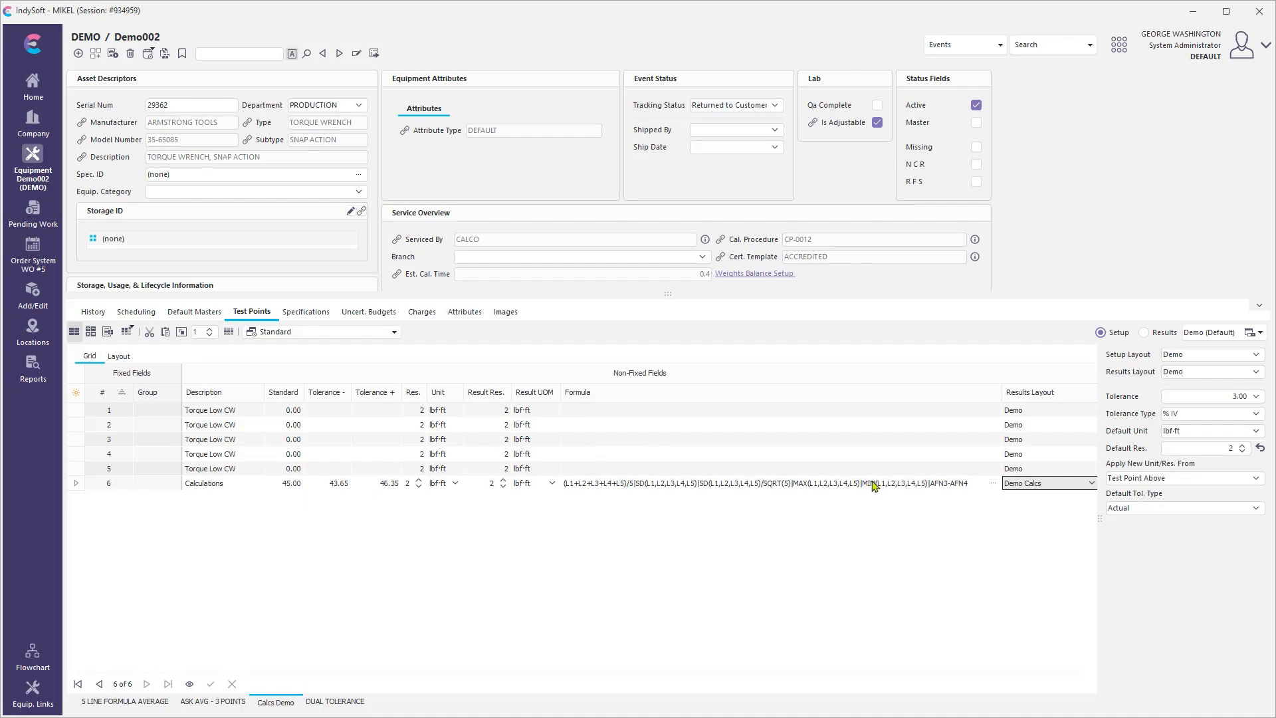
left_click(994, 484)
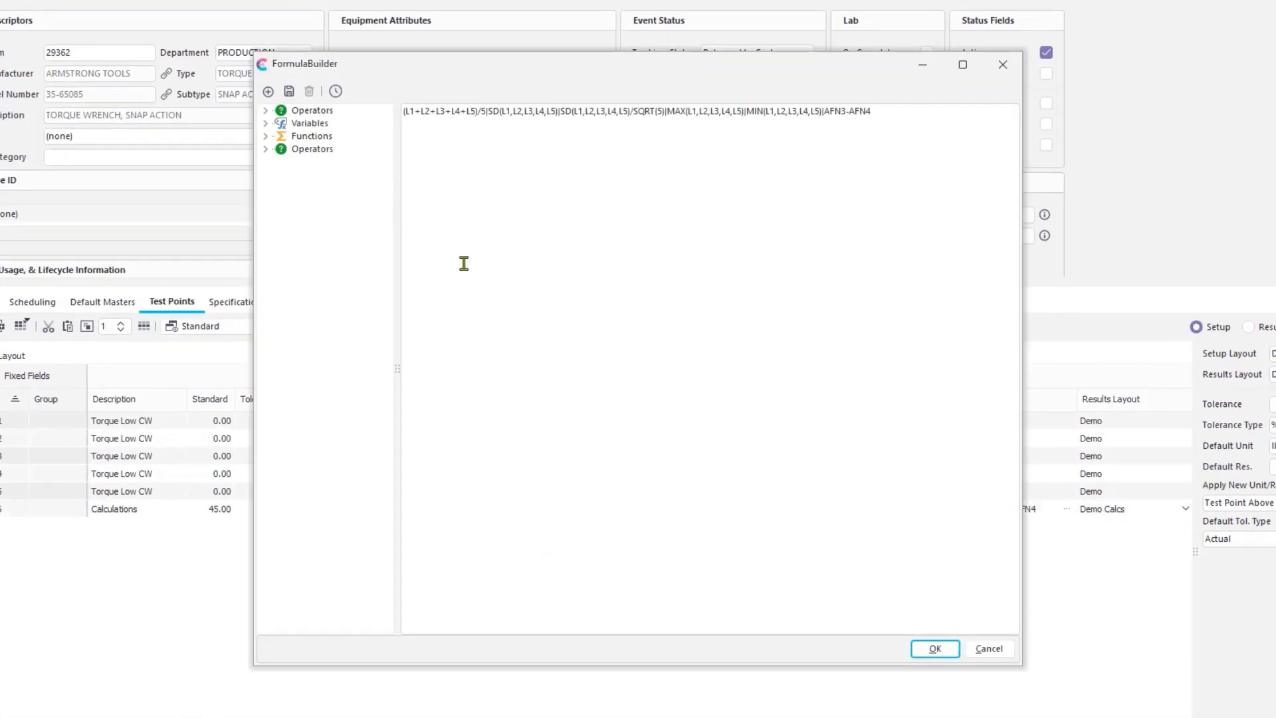
left_click(489, 112)
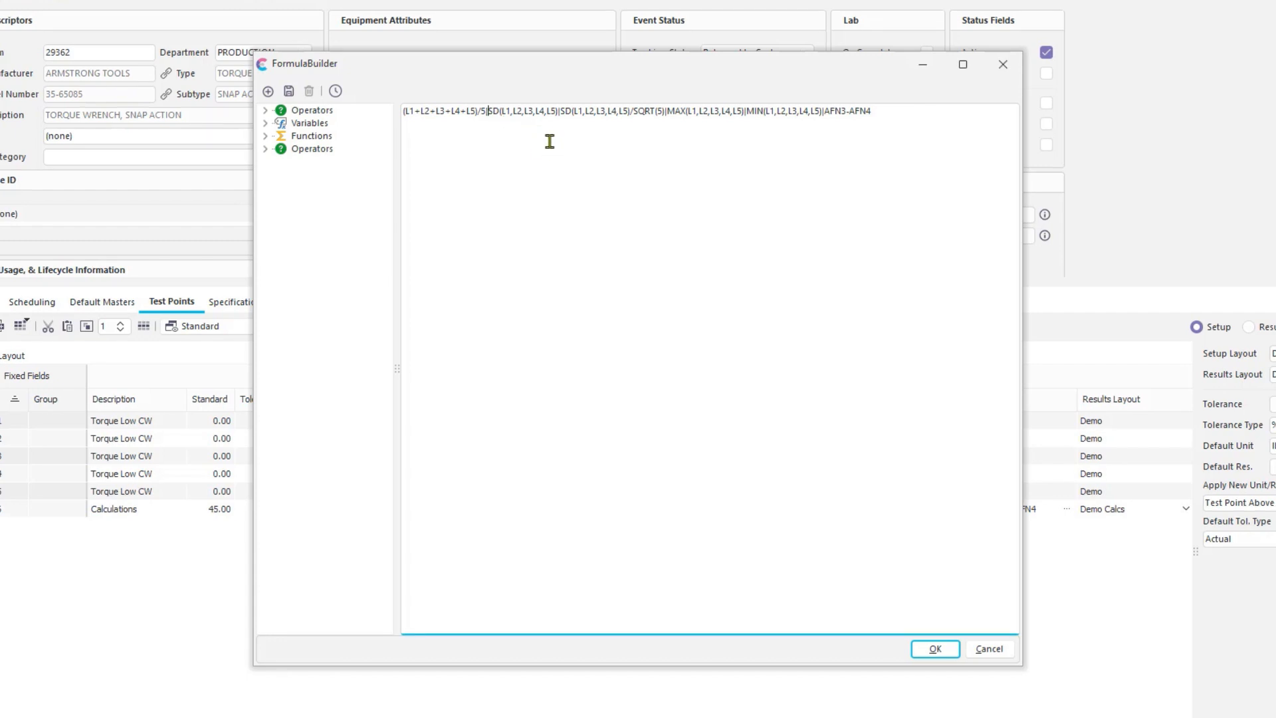
key("Return")
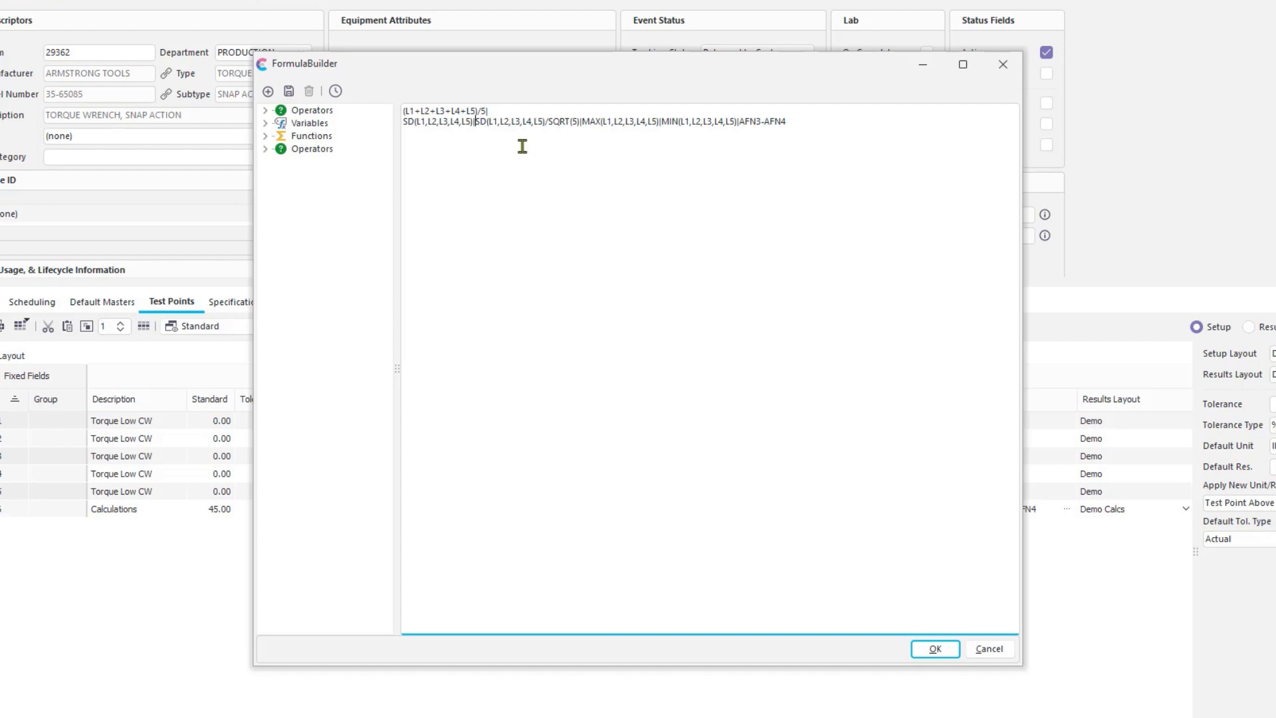
key("Return")
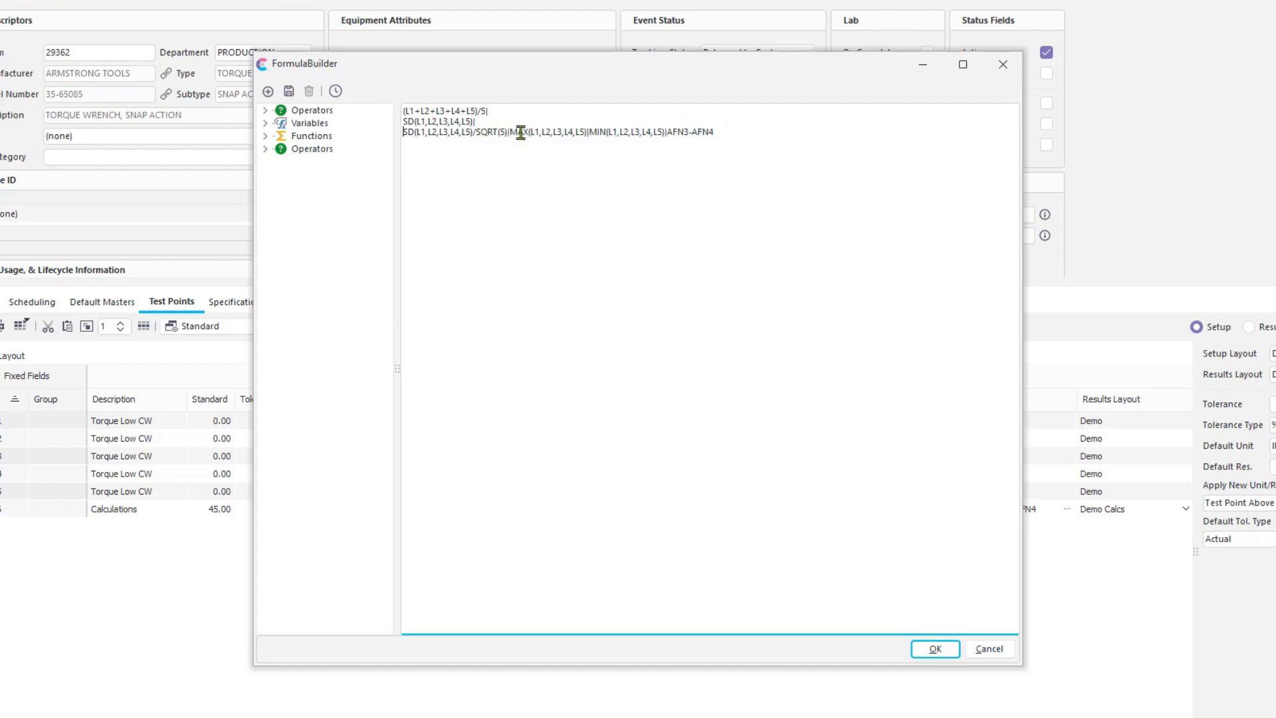
key("Return")
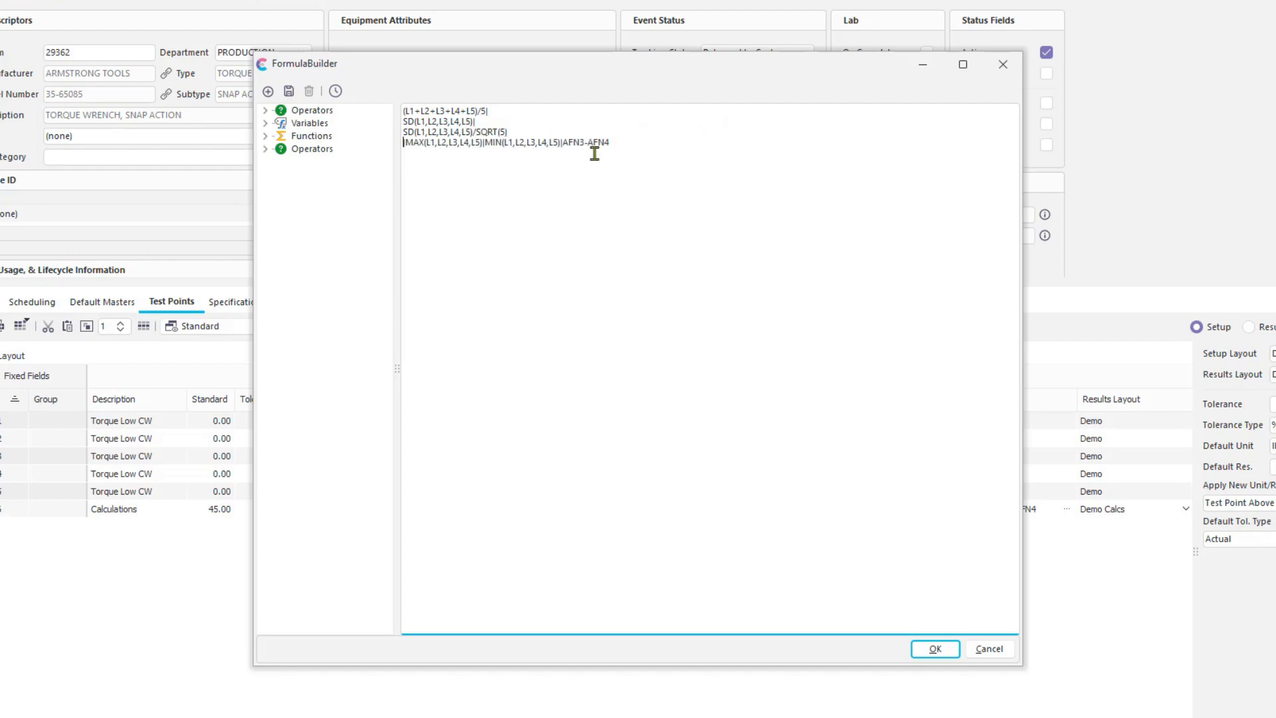
left_click(485, 142)
key("Return")
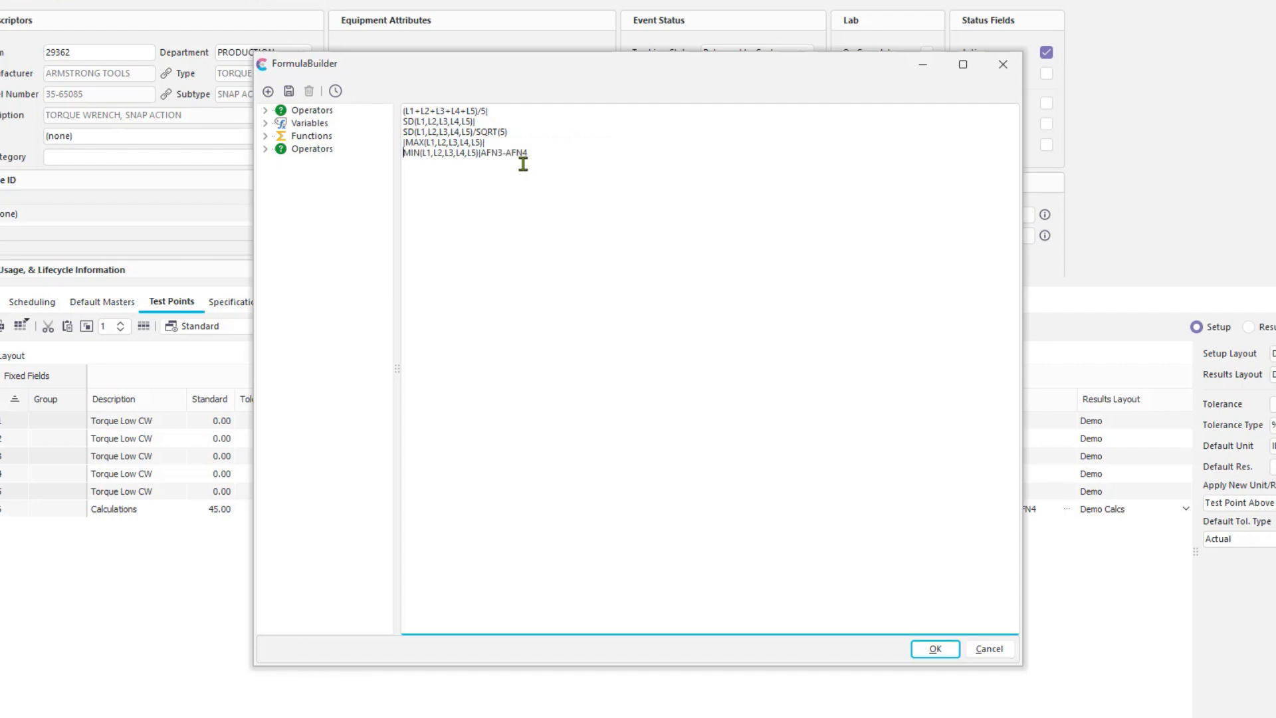
left_click(482, 153)
key("Return")
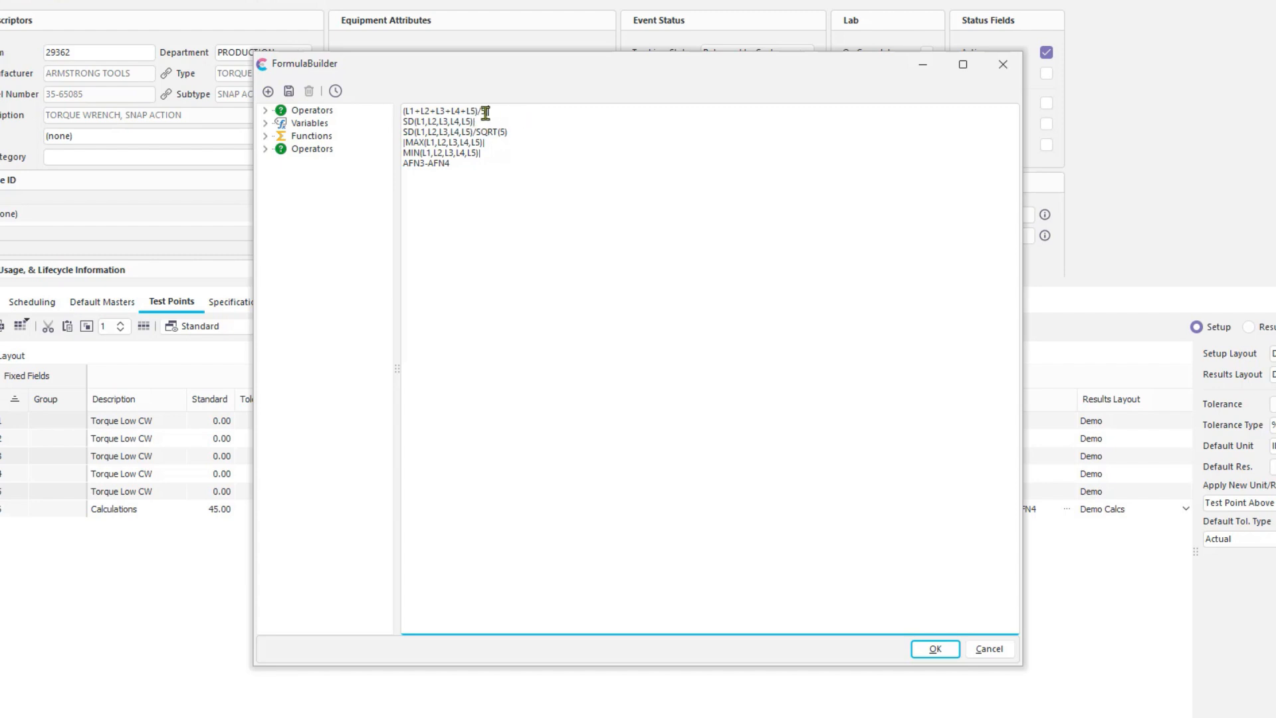
Examine the average expression (L1+L2+L3+L4+L5)/5 alongside the test point rows behind the formula window
left_click_drag(489, 112, 403, 111)
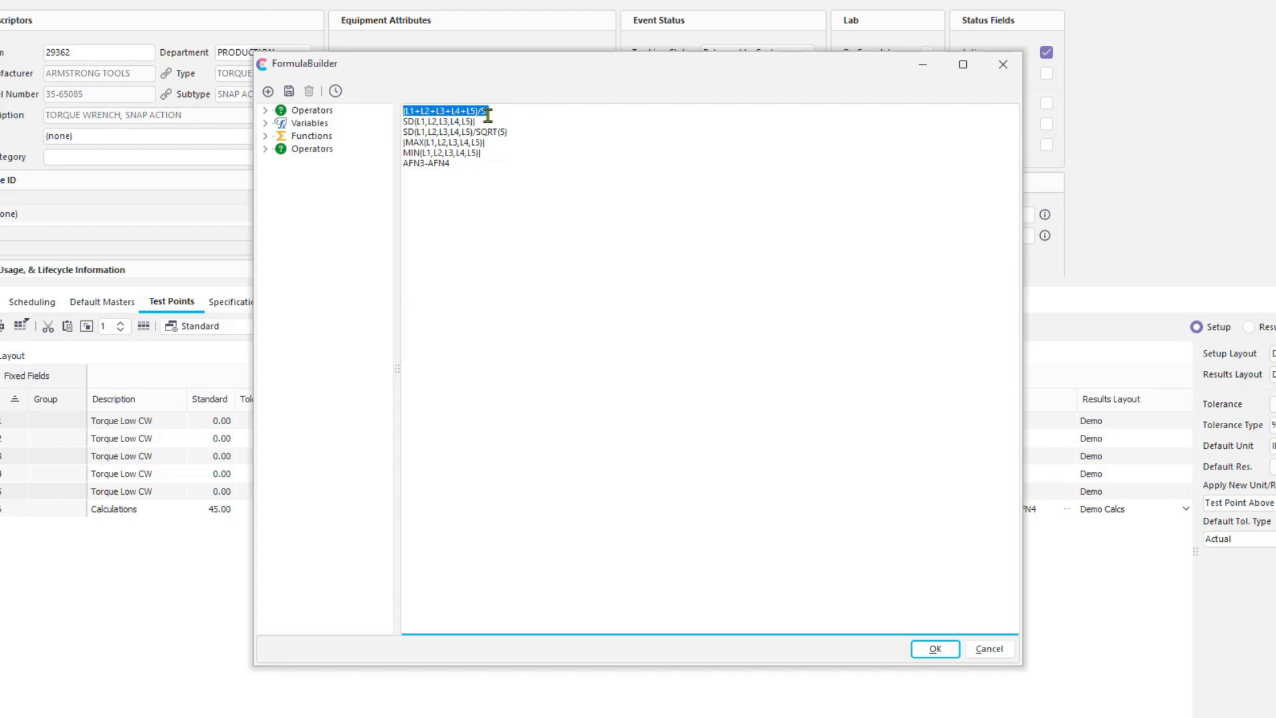
left_click_drag(498, 109, 402, 111)
left_click(492, 112)
left_click(410, 111, "shift")
left_click_drag(603, 69, 1004, 67)
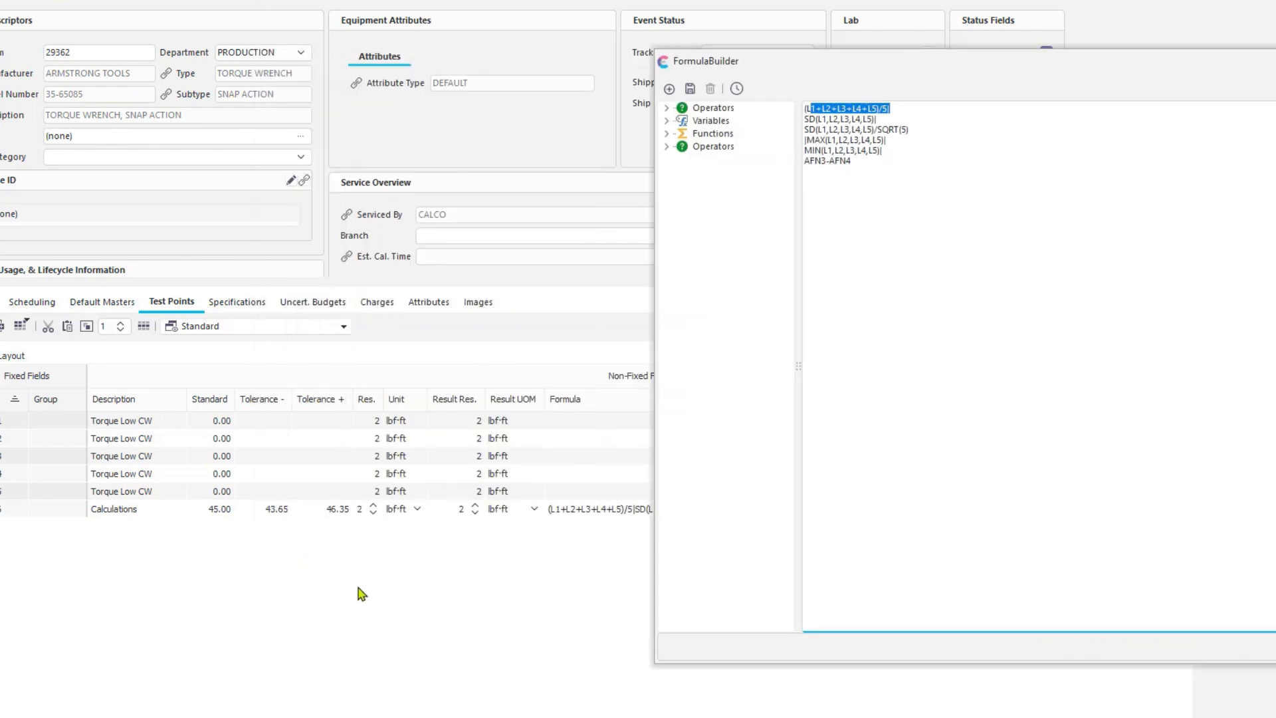
left_click_drag(962, 63, 583, 53)
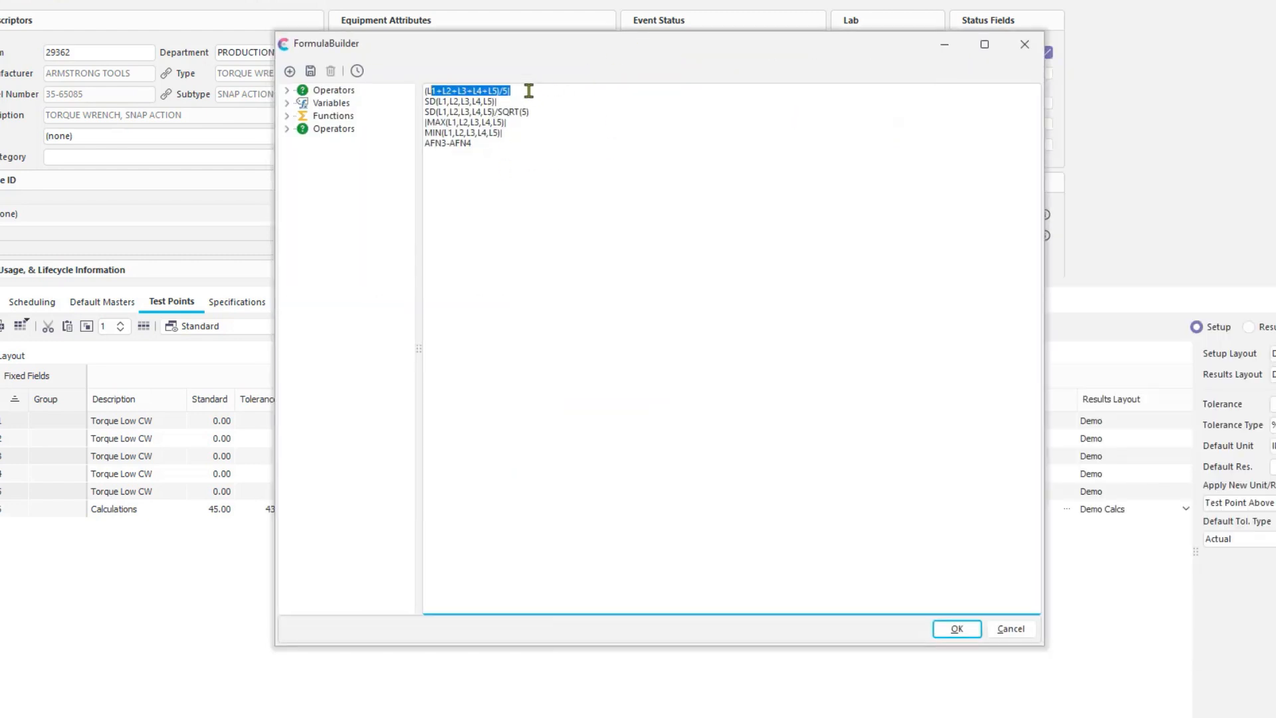
Examine the standard deviation expression SD(L1,L2,L3,L4,L5) and find the SD function in the list of available functions
left_click_drag(517, 90, 407, 90)
left_click_drag(500, 101, 413, 101)
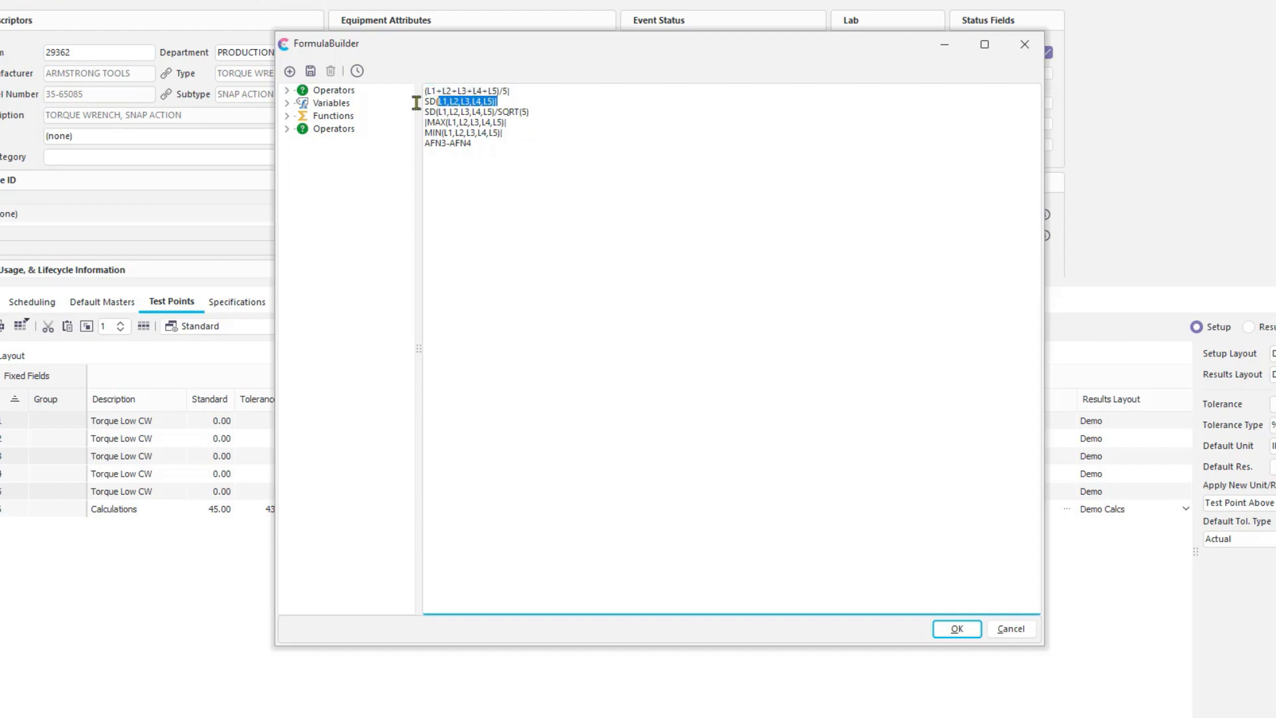
left_click(519, 94)
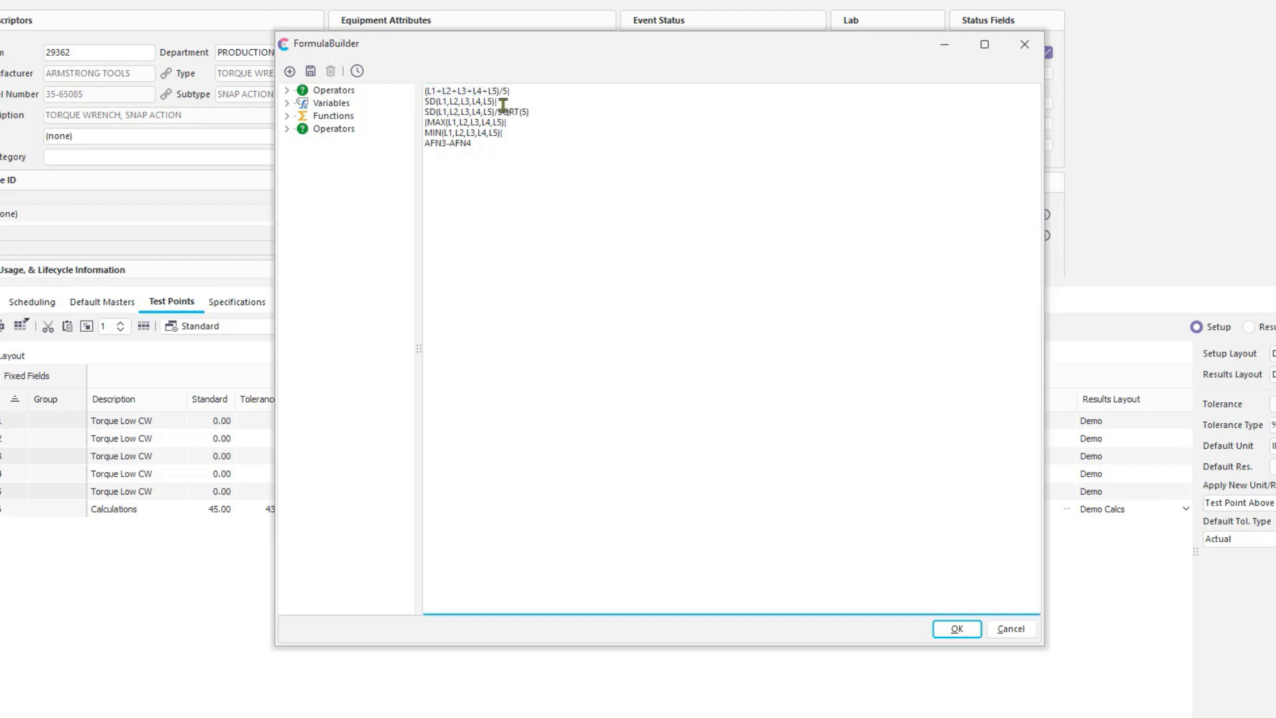
left_click_drag(501, 101, 416, 104)
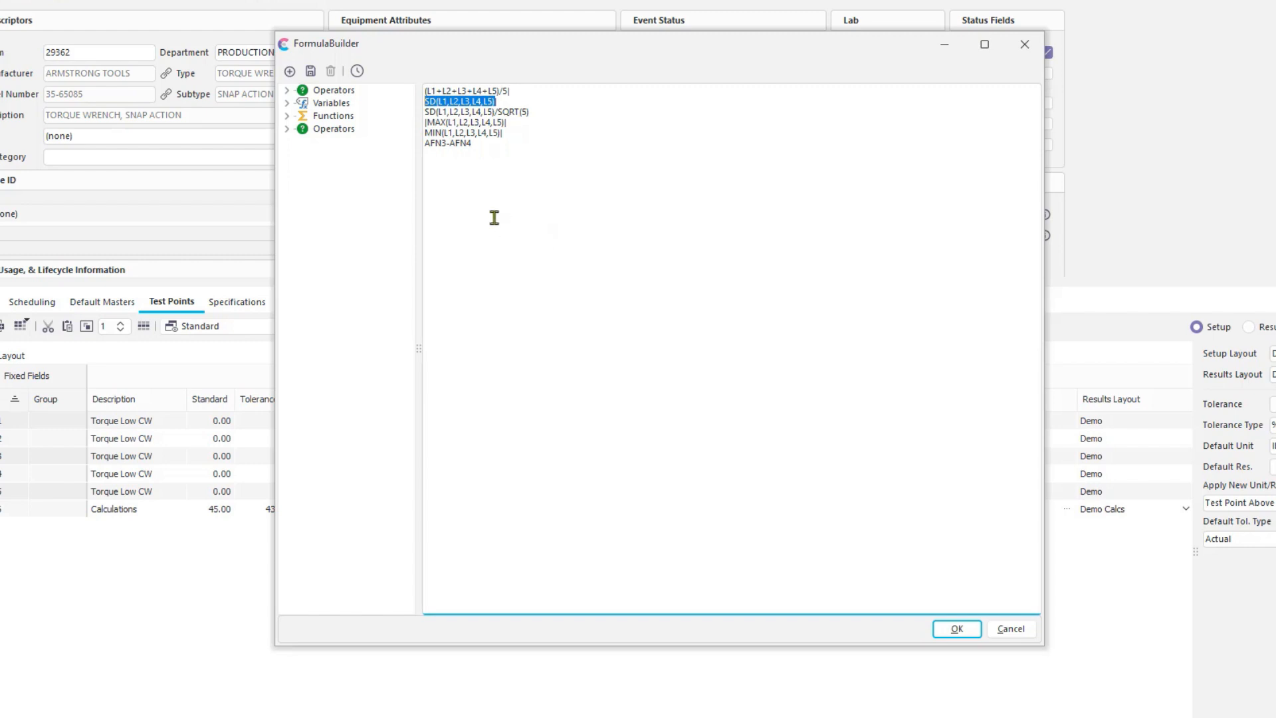
left_click(286, 117)
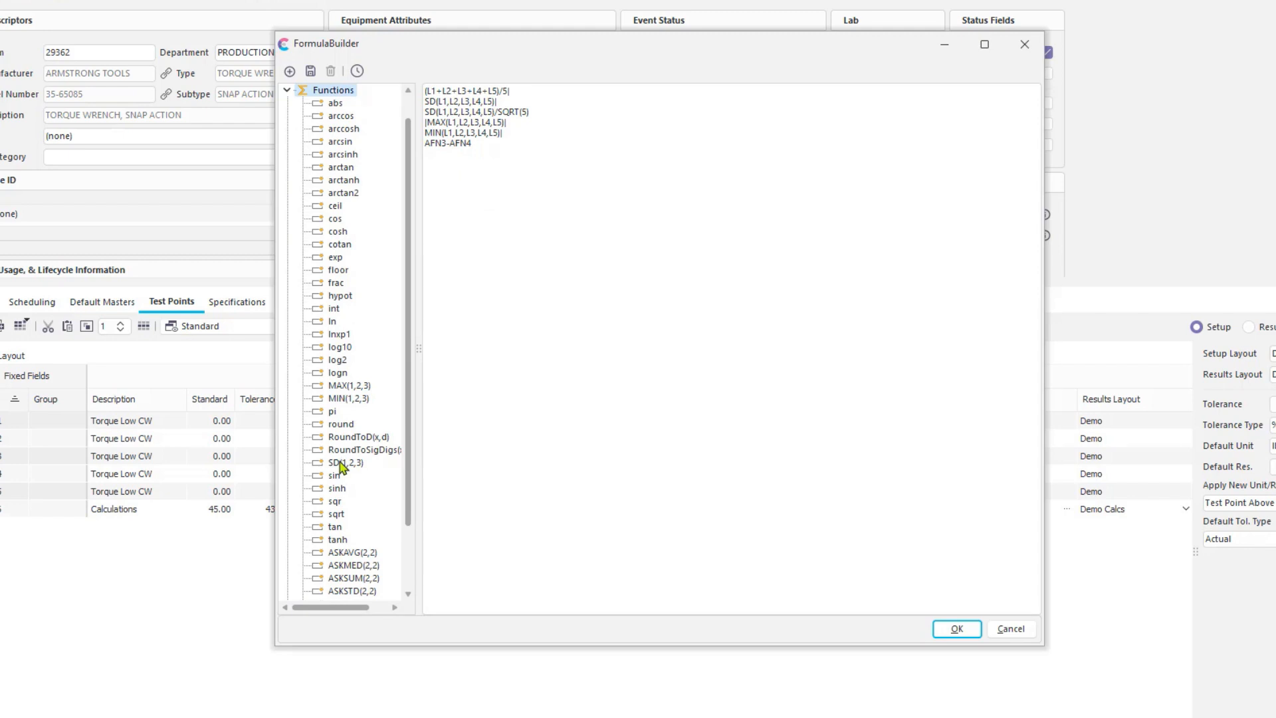
double_click(491, 102)
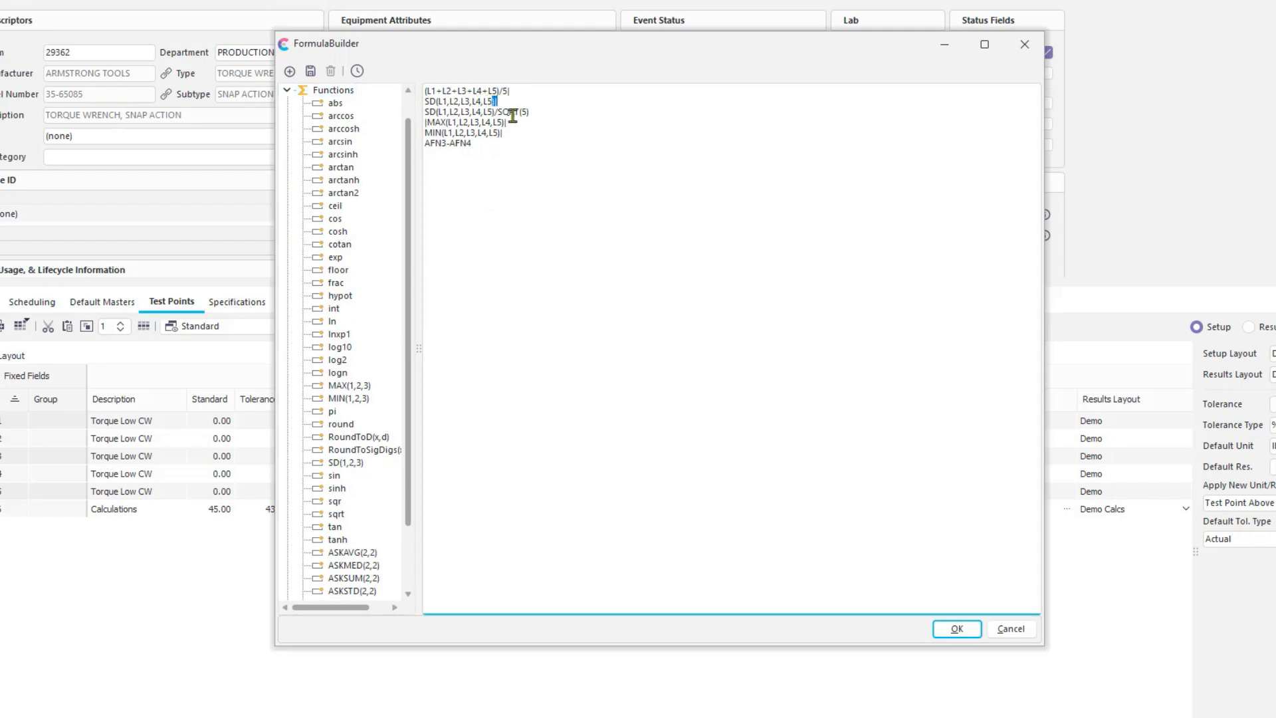
left_click_drag(503, 103, 409, 102)
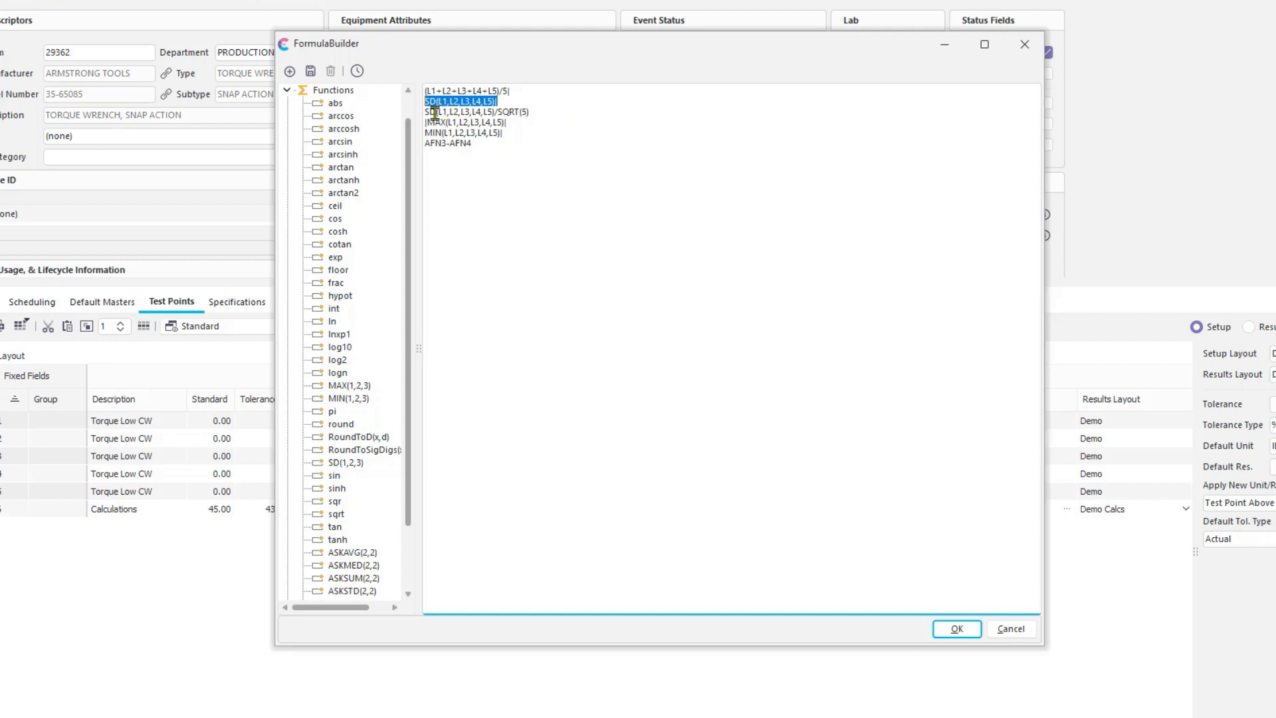
Review the SD/SQRT(5), MAX, MIN and AFN3-AFN4 expressions, followed by the average expression
left_click_drag(533, 111, 411, 113)
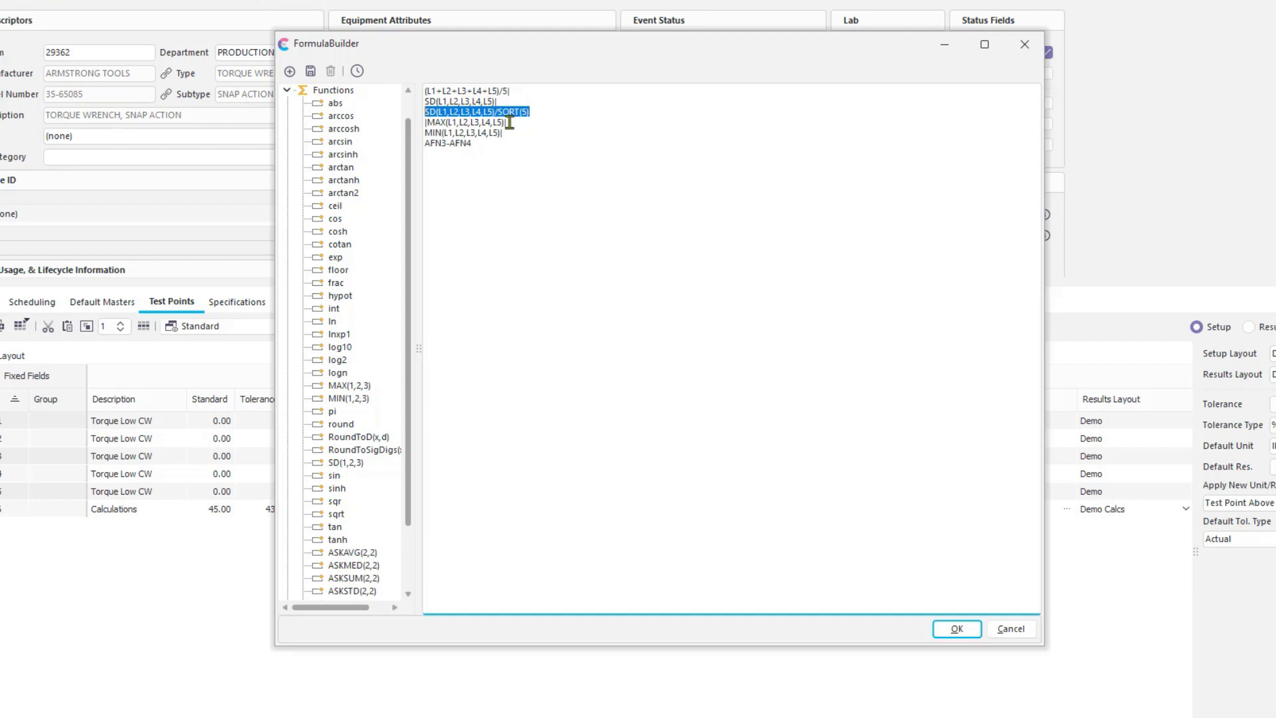
left_click_drag(507, 122, 424, 122)
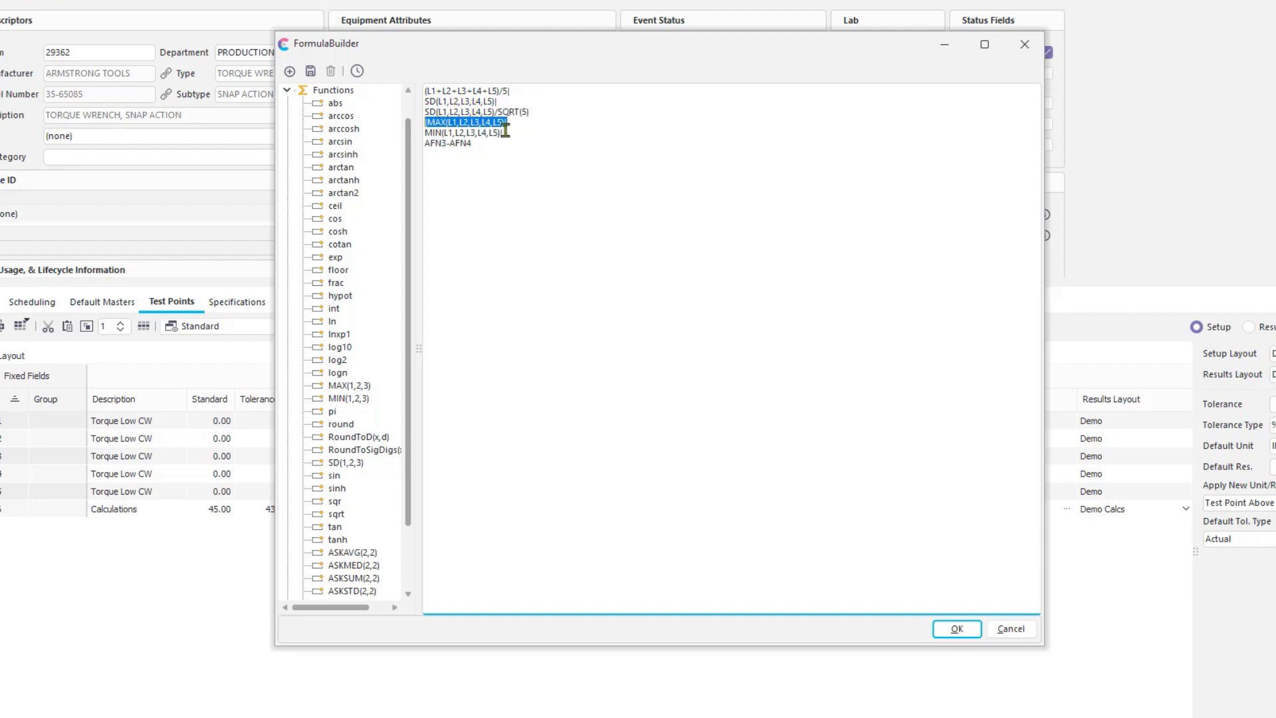
left_click_drag(503, 132, 410, 142)
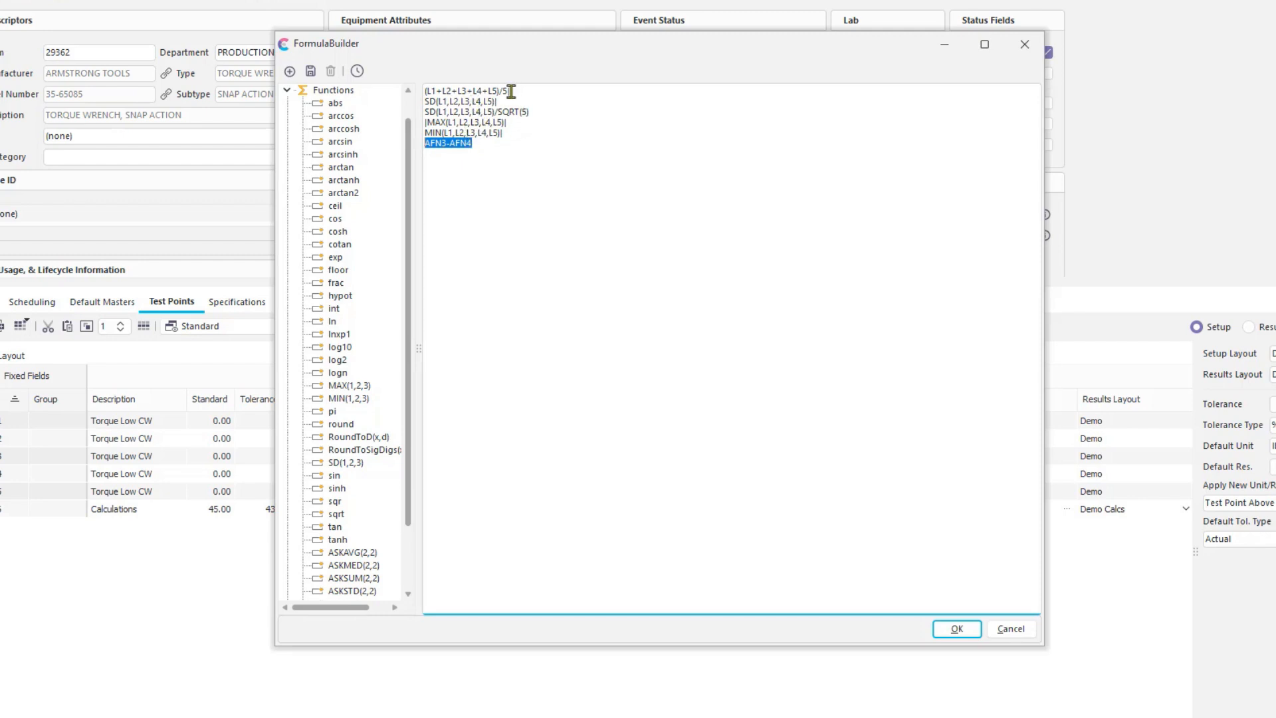
left_click_drag(511, 91, 406, 91)
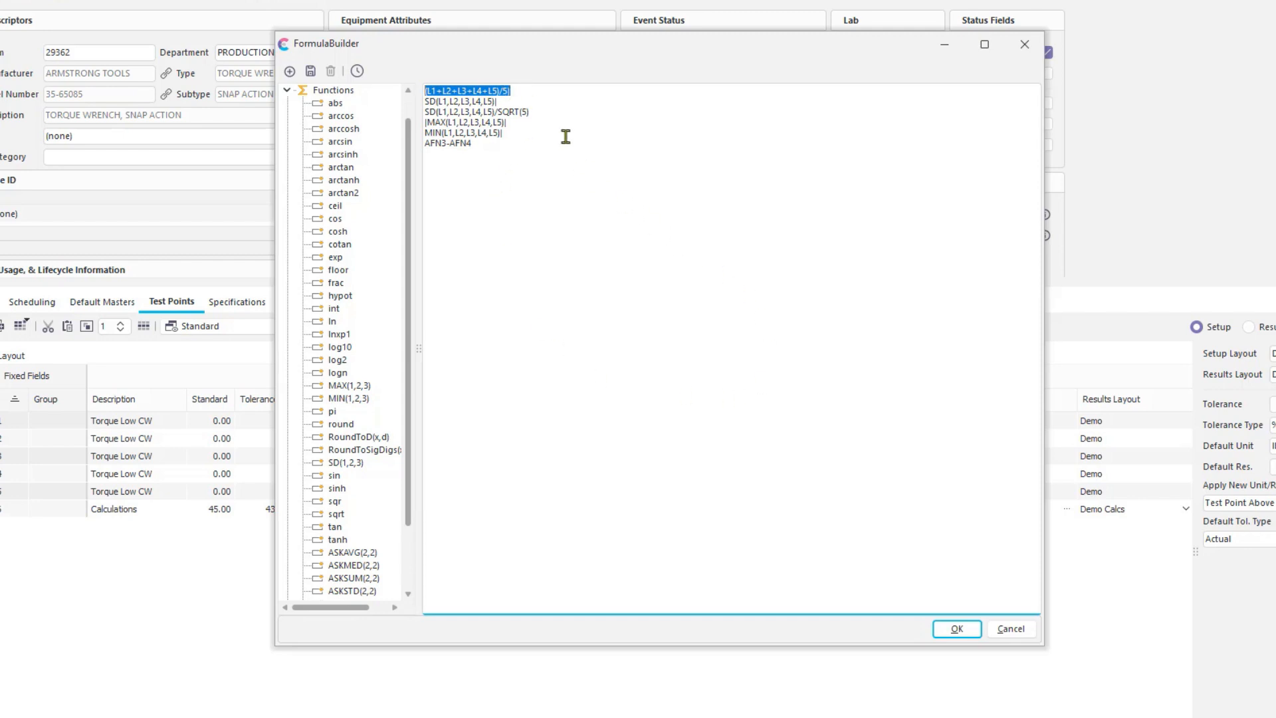
Rejoin all the formula's expressions into one continuous line by removing the line breaks, and accept the formula
left_click(532, 93)
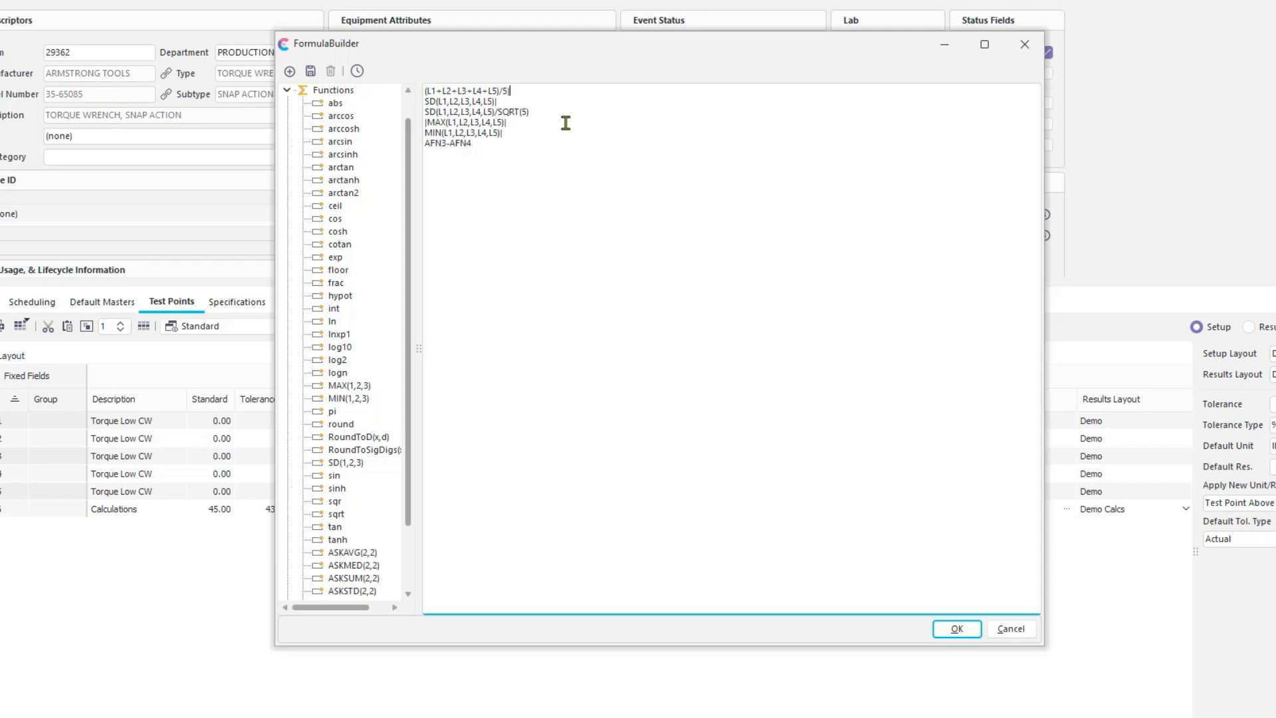
key("Delete")
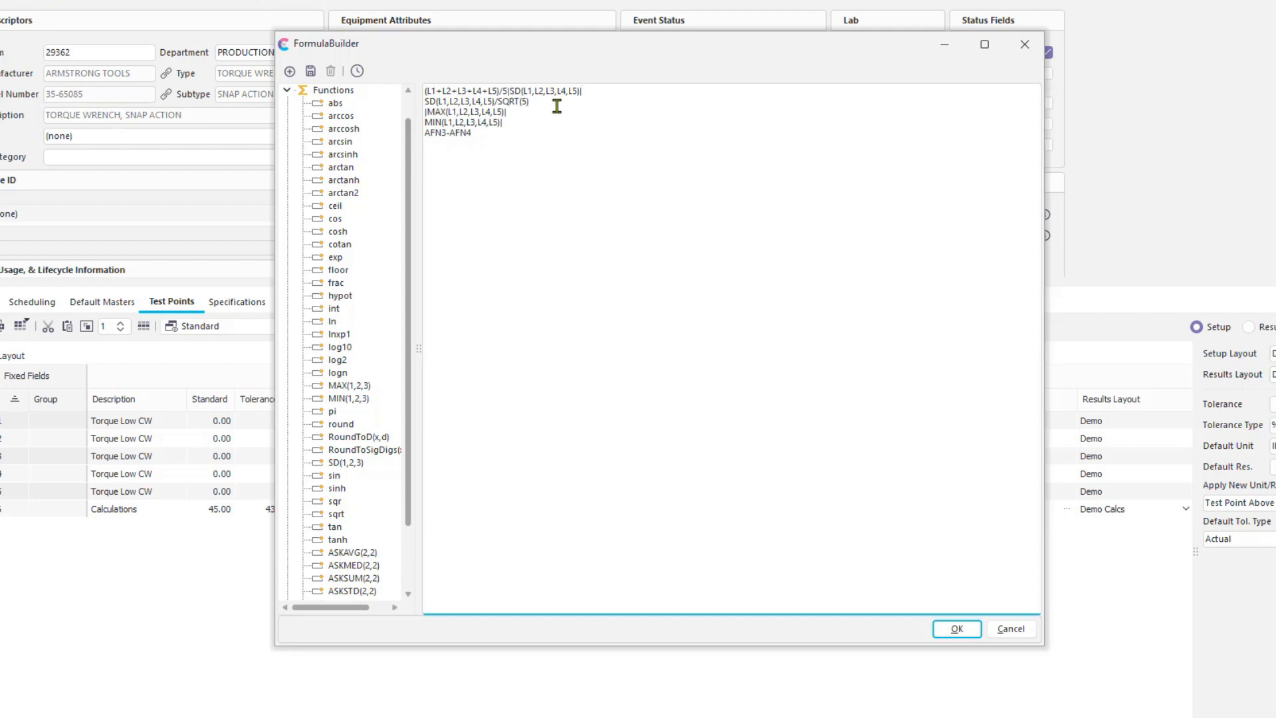
key("Delete")
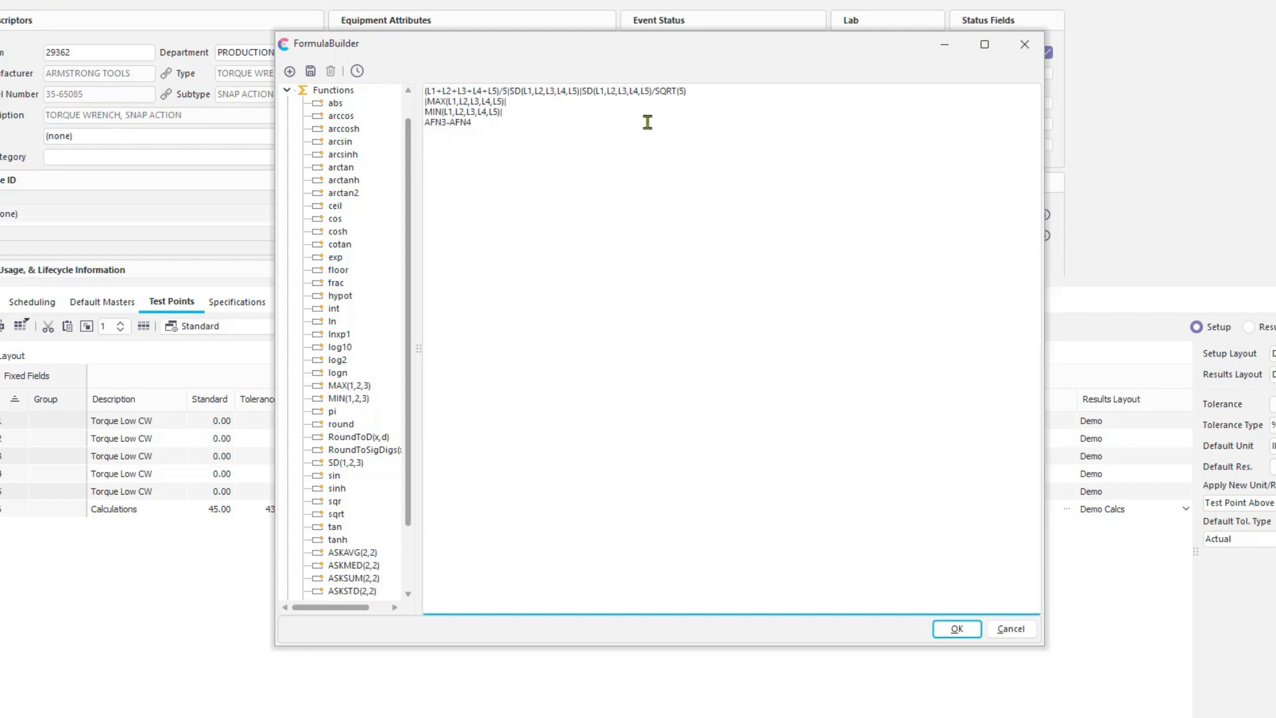
left_click(689, 91)
key("Delete")
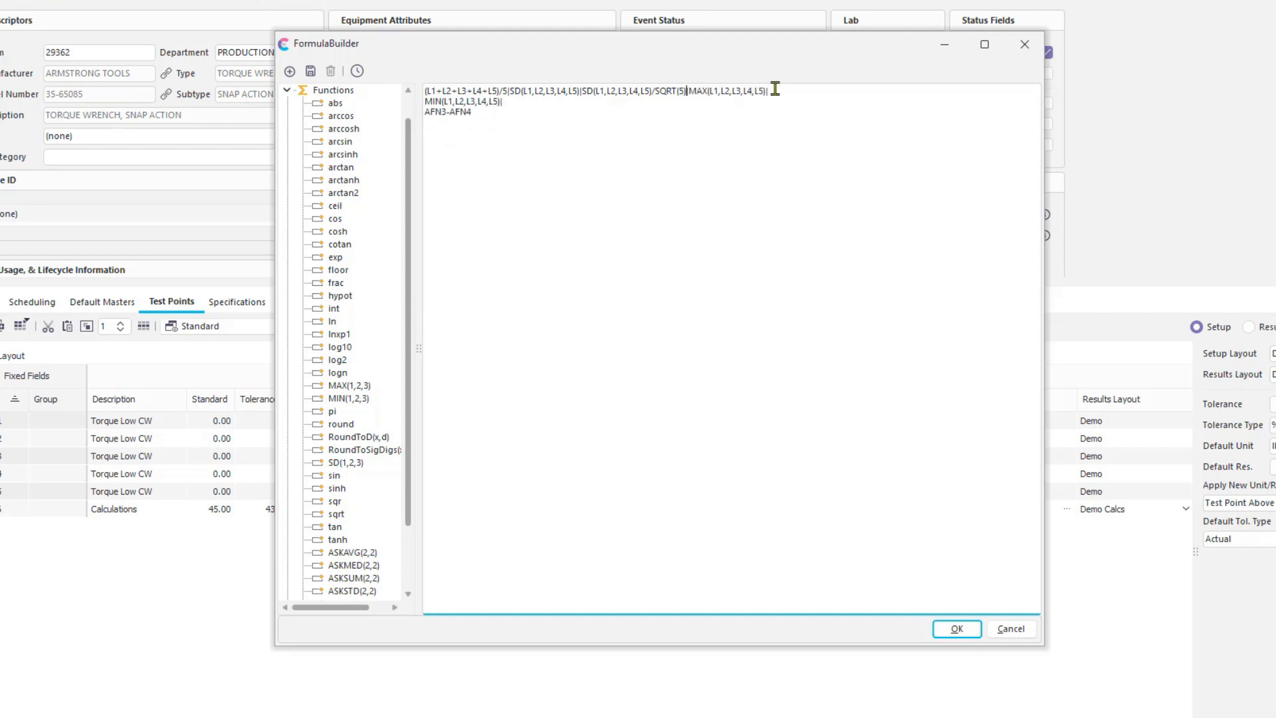
left_click(774, 91)
key("Delete")
left_click(847, 91)
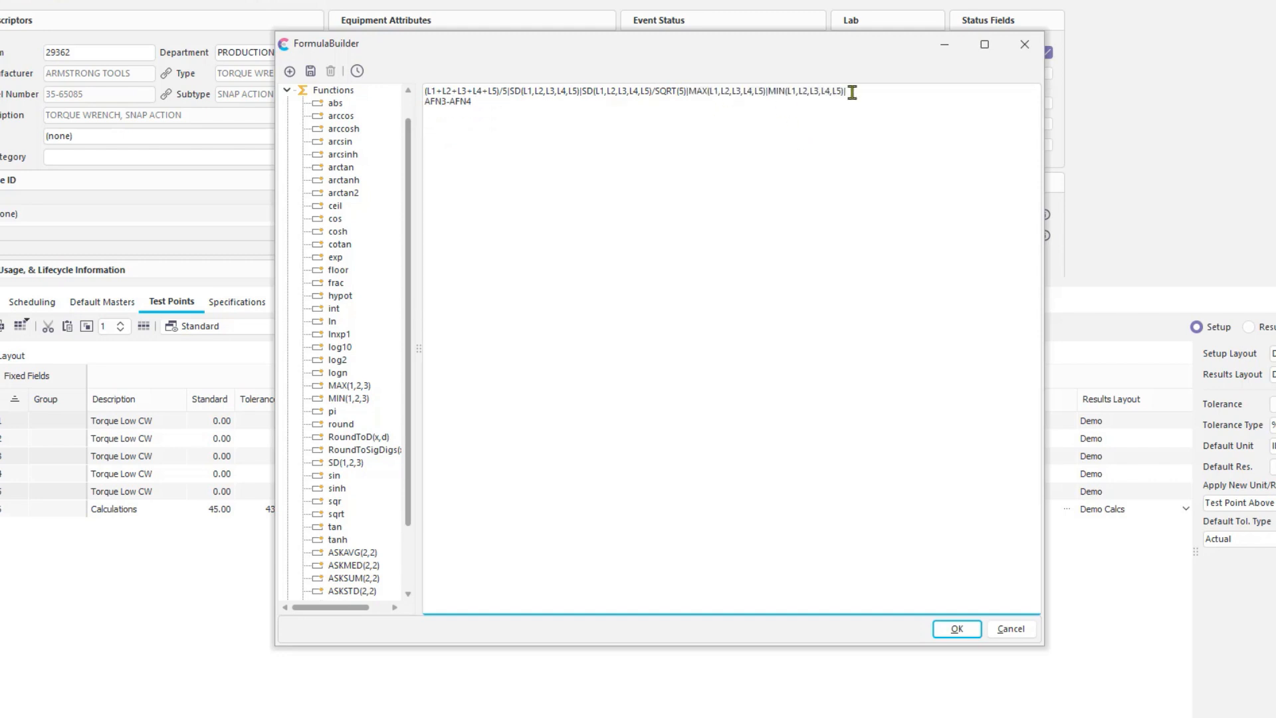
key("Delete")
left_click(957, 628)
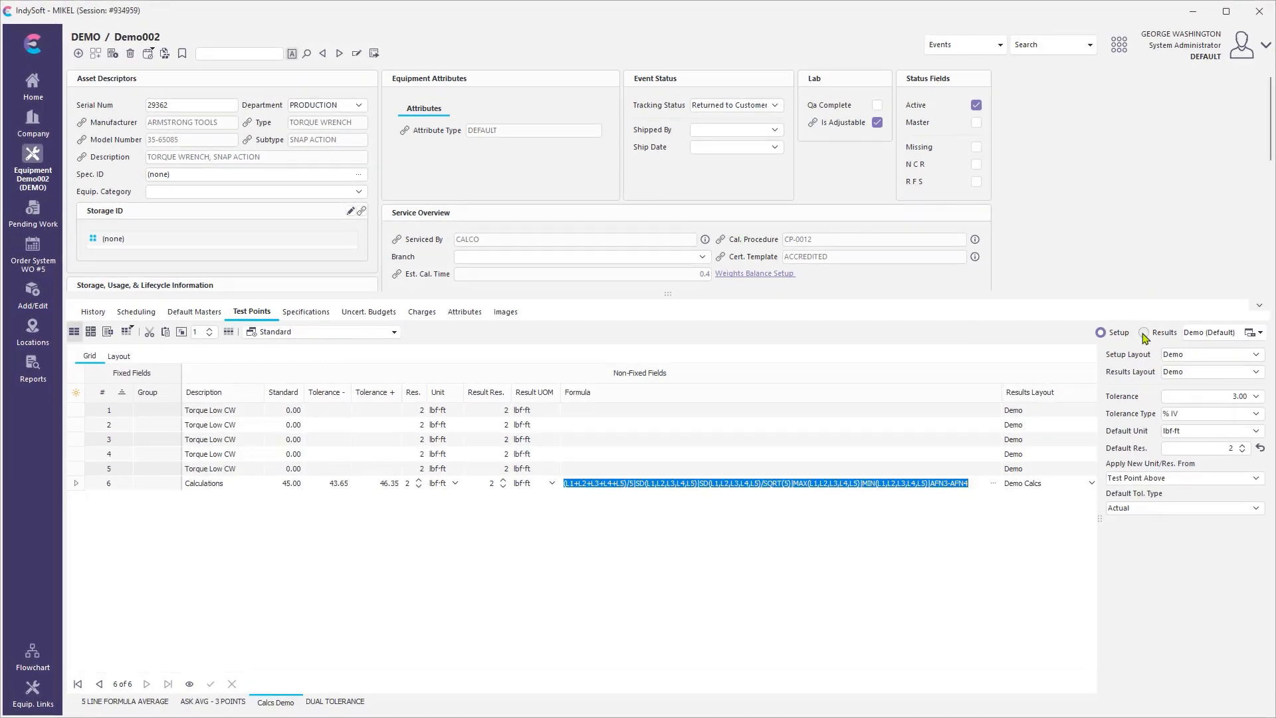
Start a Calibration event with the Calcs Demo test points and advance past the equipment and masters to the calibration results
left_click(1000, 44)
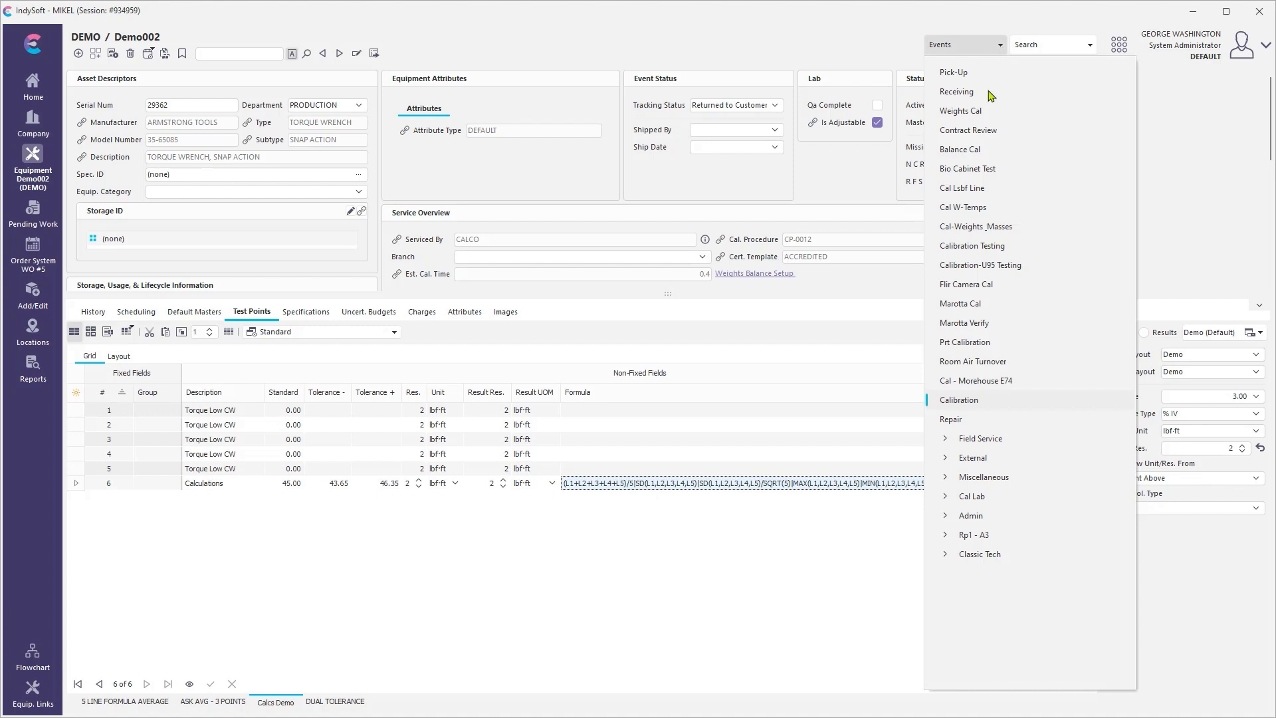
left_click(958, 404)
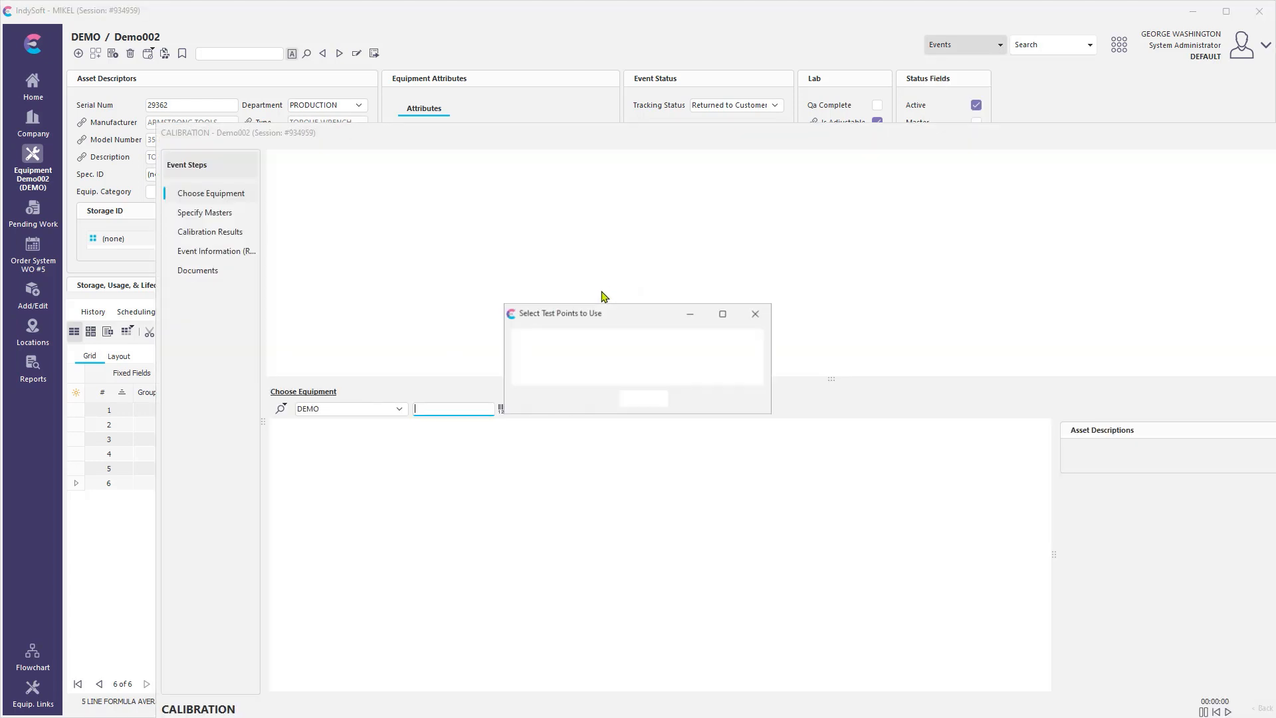
left_click(750, 352)
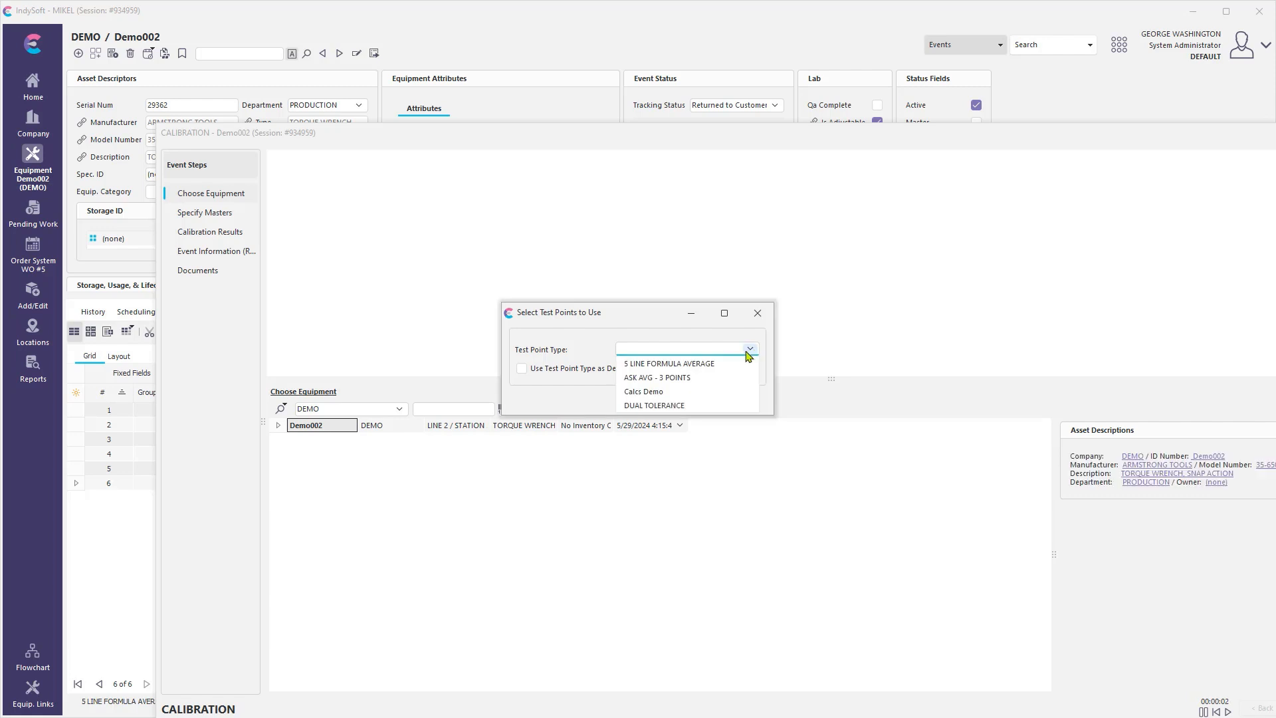
left_click(671, 392)
left_click(656, 401)
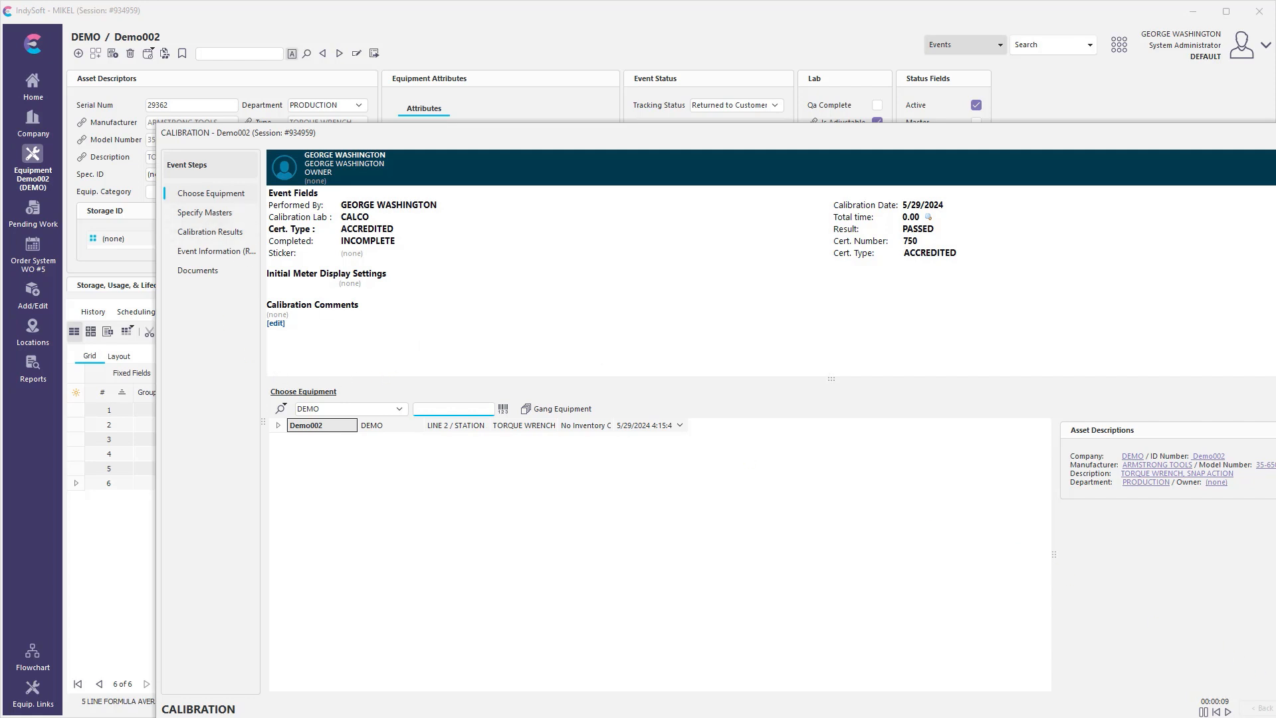
left_click(1275, 708)
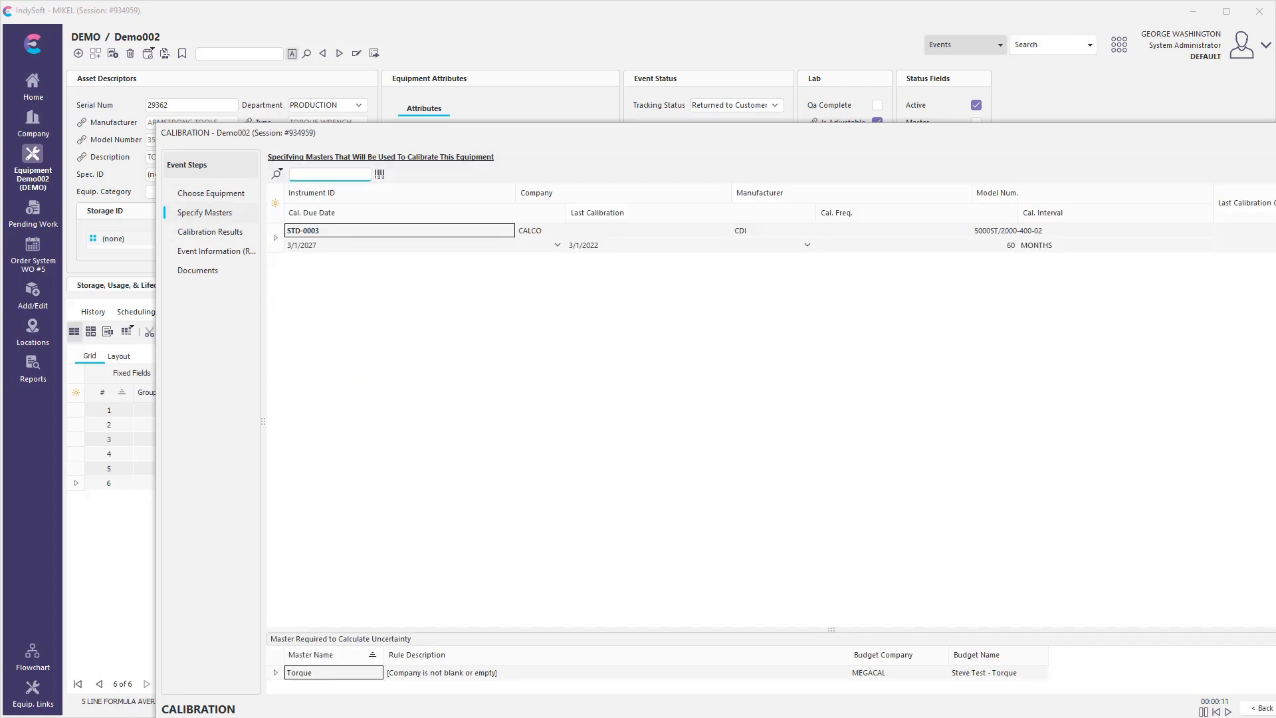
left_click(1275, 708)
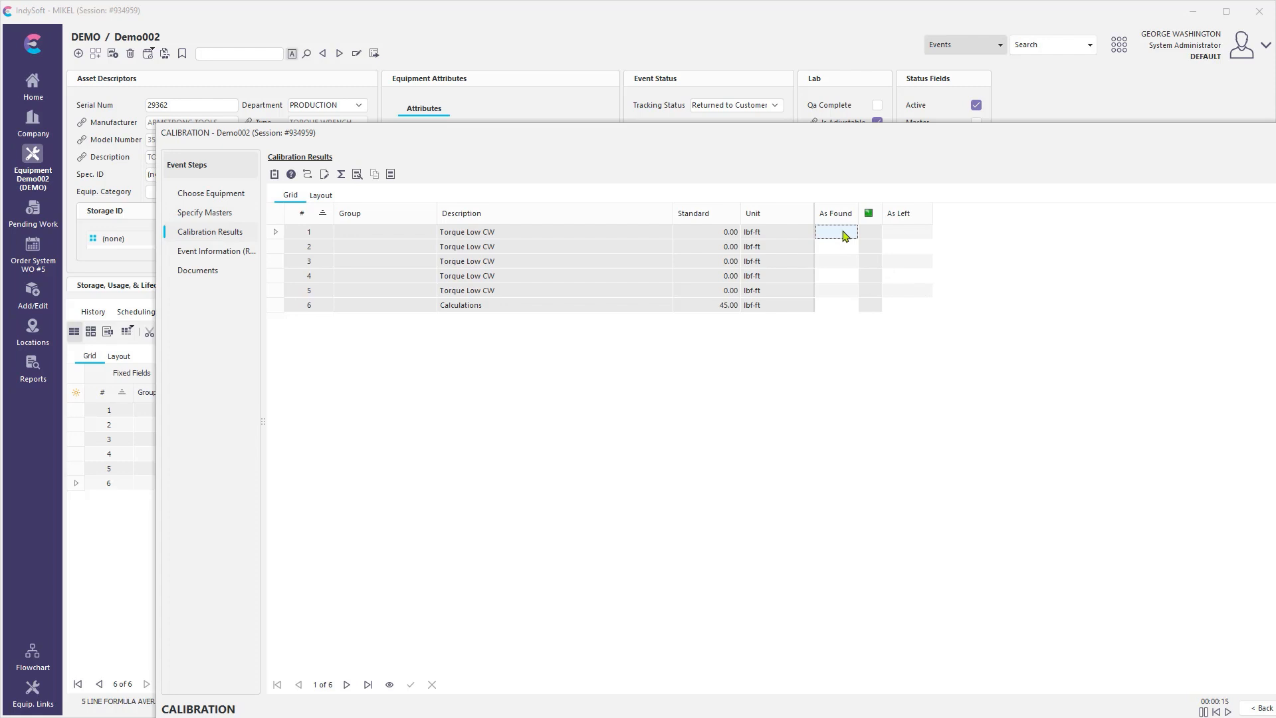
Enter As Found readings 45.63, 45.23, 44.19, 46.32 and 45.84 for the five Torque Low CW points and 0 for the Calculations point
type("45.63")
key("Down")
type("45.")
key("Down")
type("44.")
key("Down")
type("46.")
key("Down")
type("45.")
key("Down")
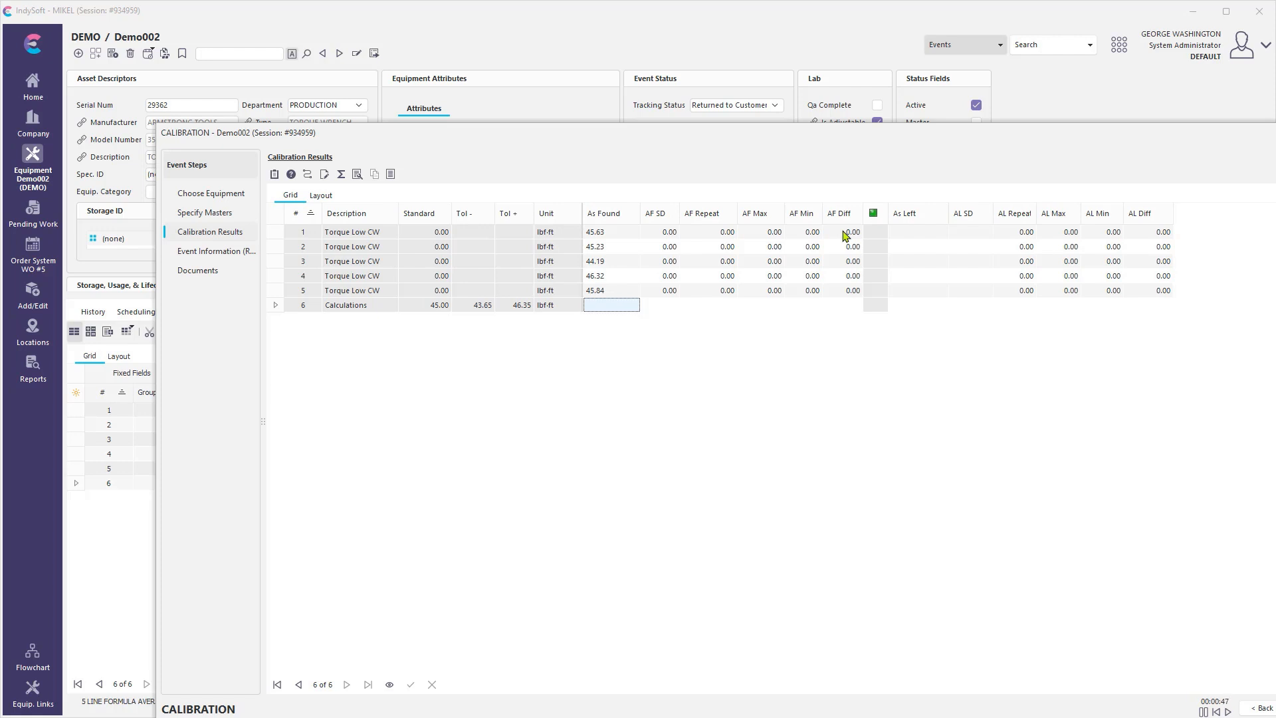
type("0")
key("Return")
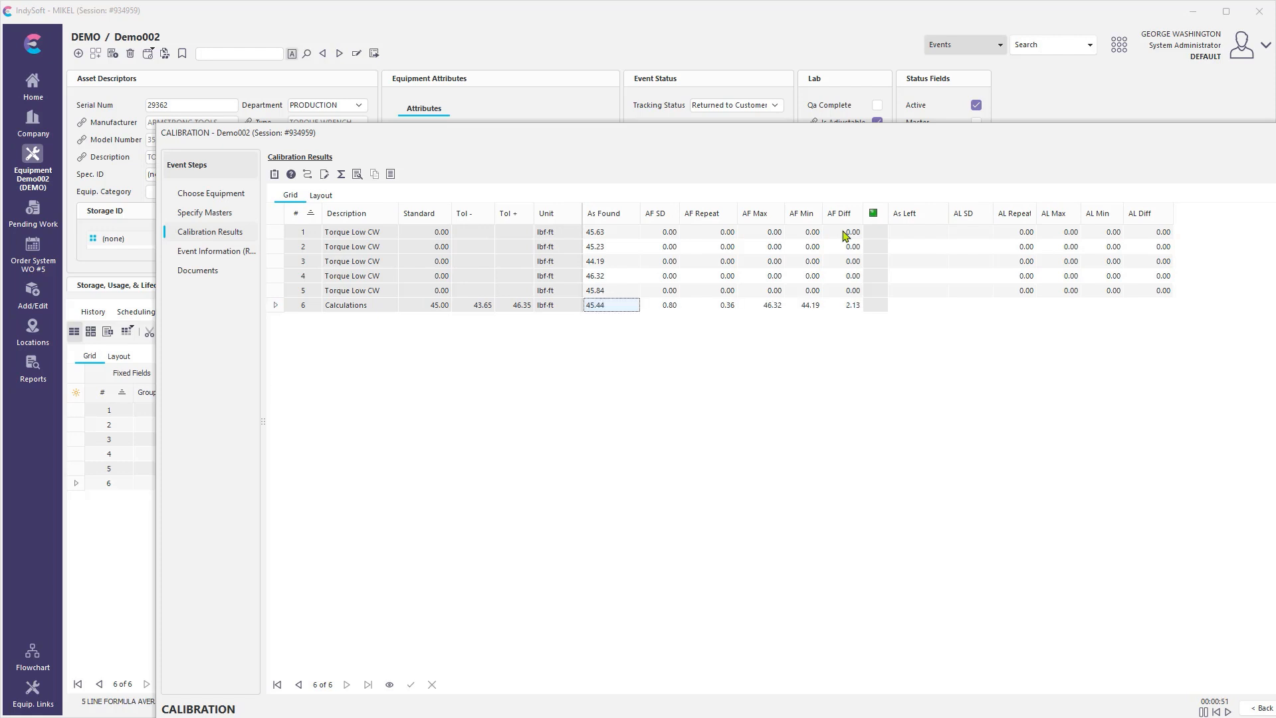